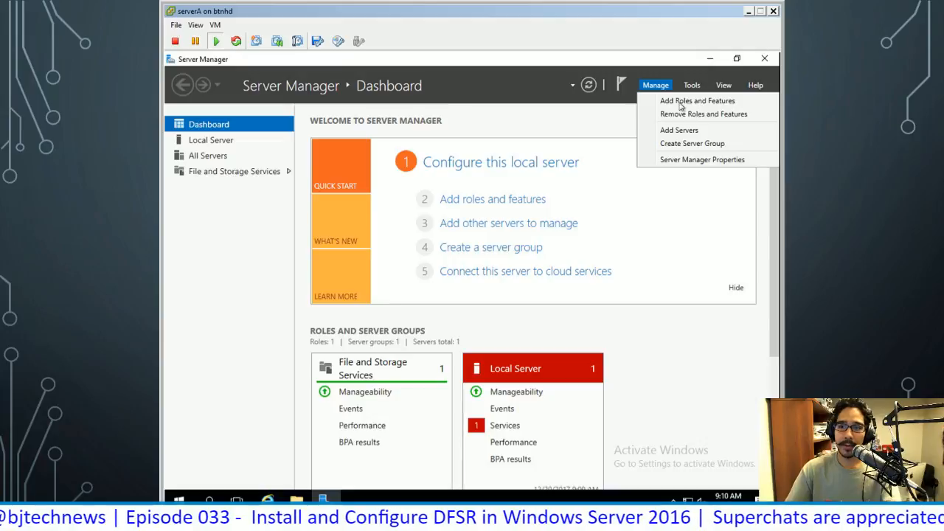
left_click(679, 102)
left_click(507, 391)
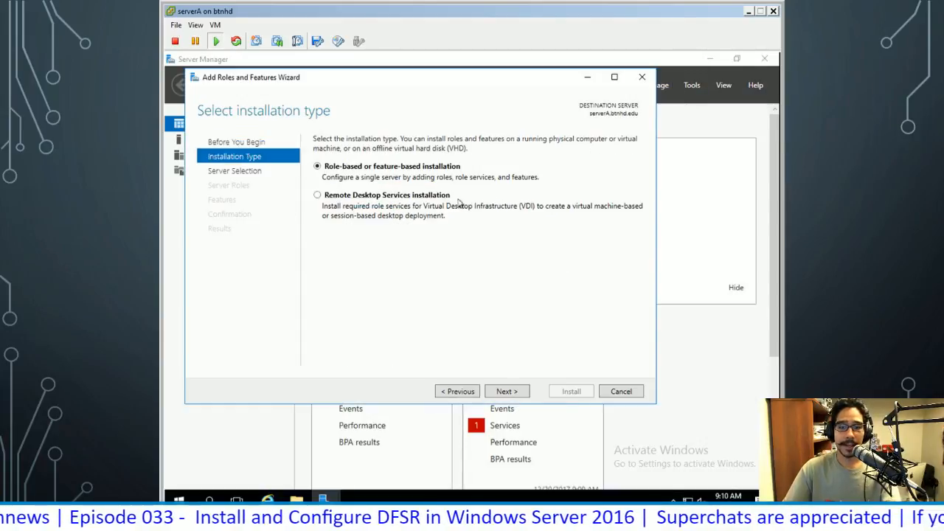
left_click(506, 391)
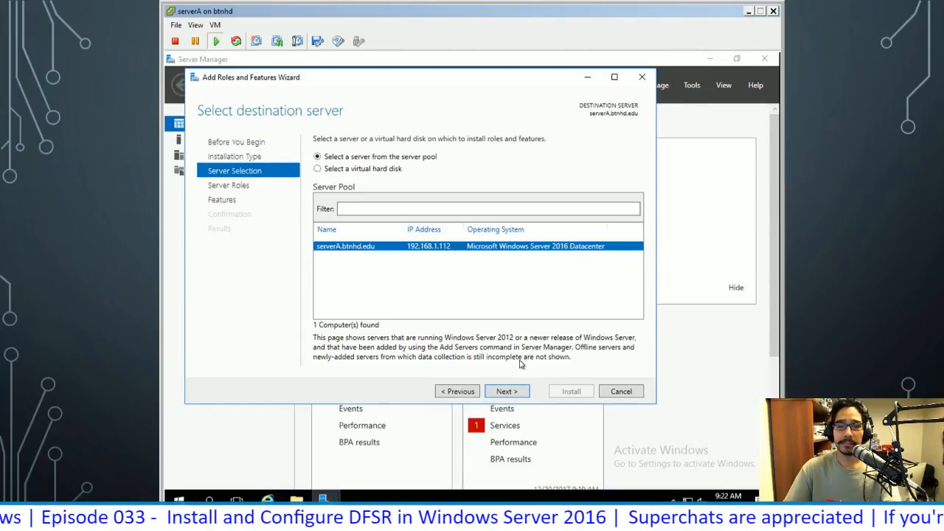
left_click(507, 391)
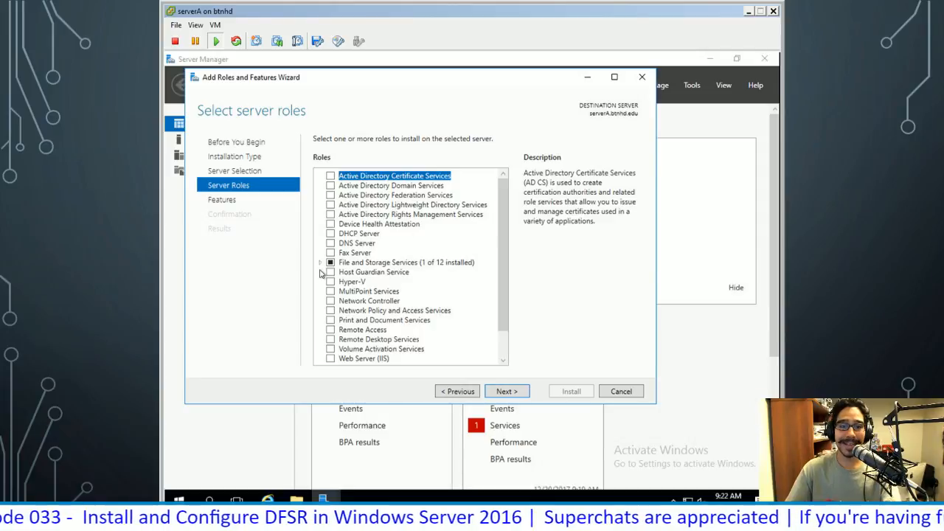
double_click(438, 263)
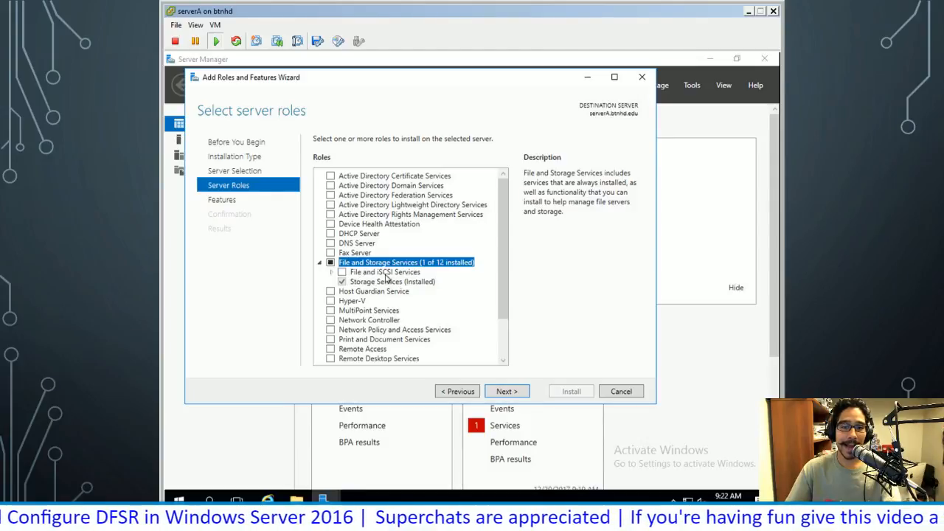
double_click(414, 273)
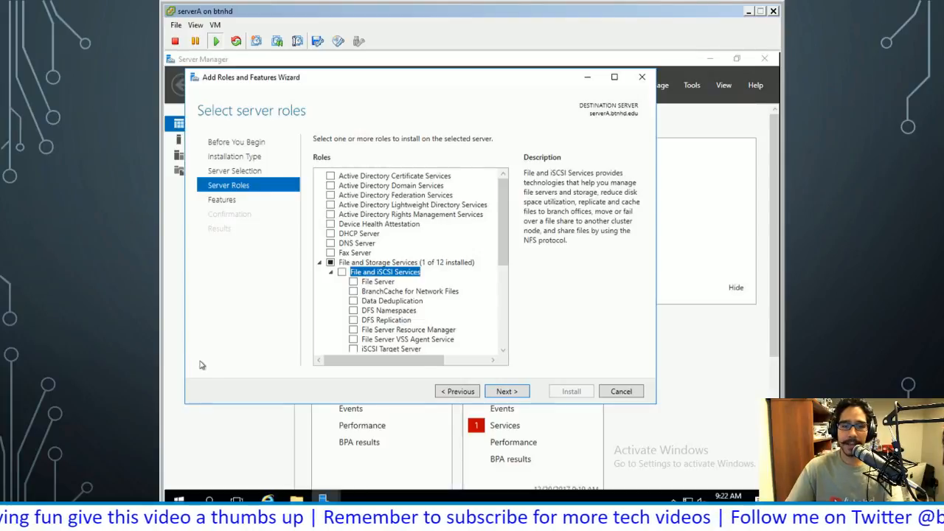
left_click(353, 320)
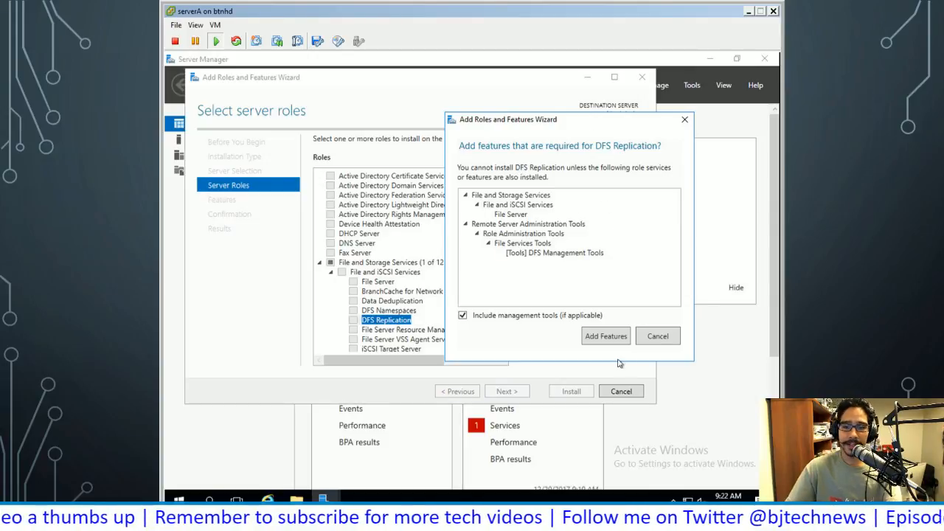
left_click(603, 337)
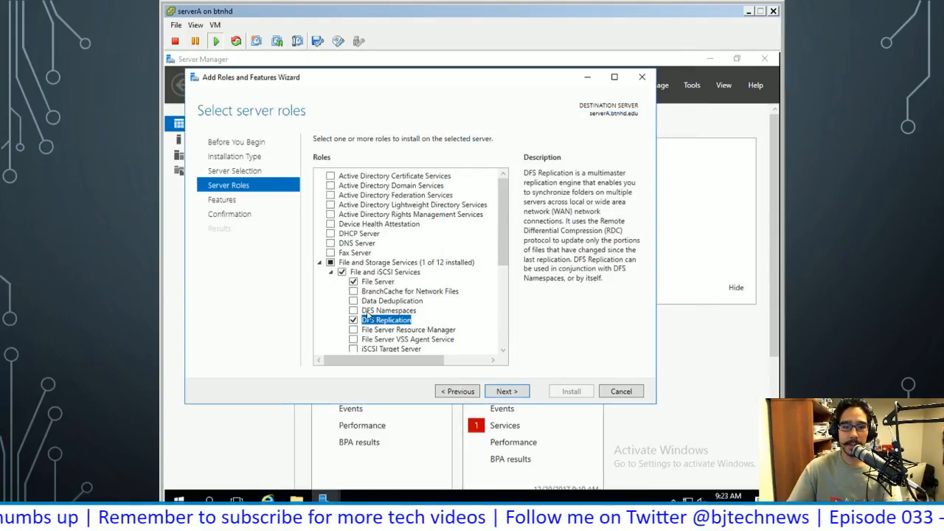
left_click(506, 391)
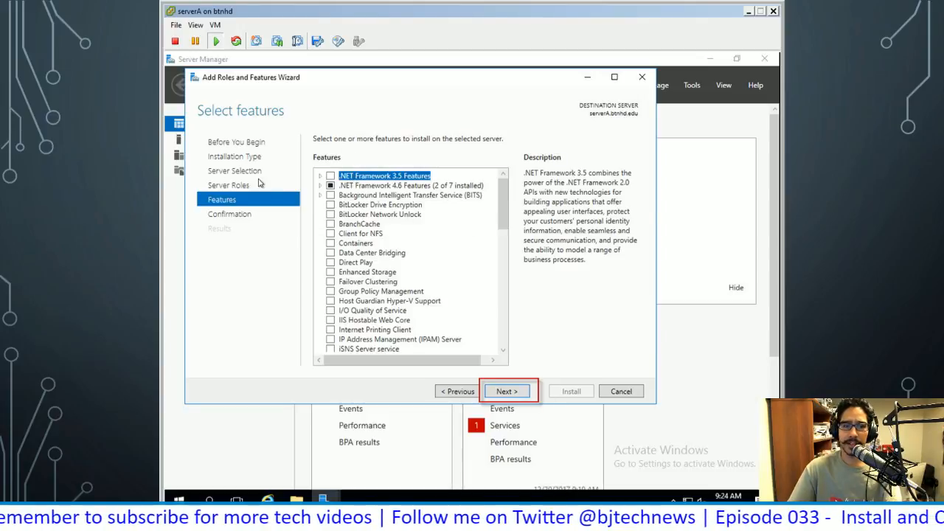
left_click(508, 393)
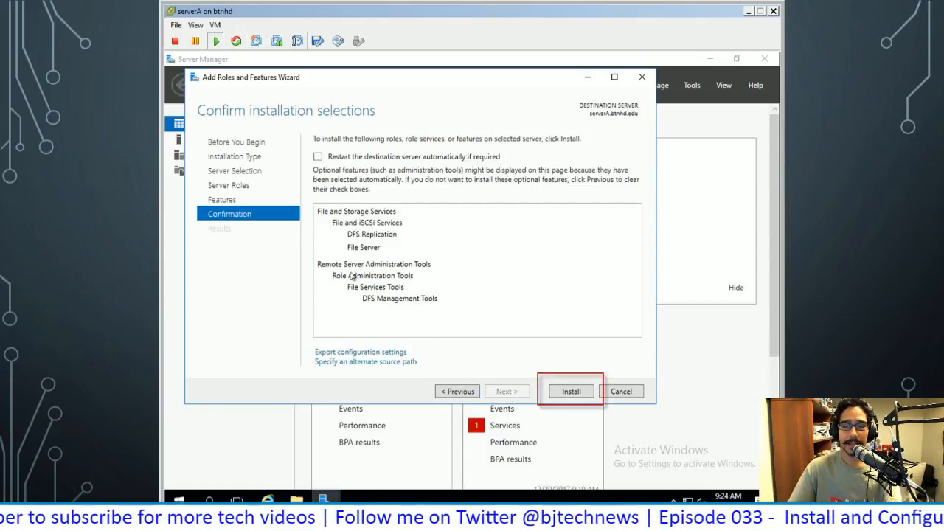
left_click(572, 390)
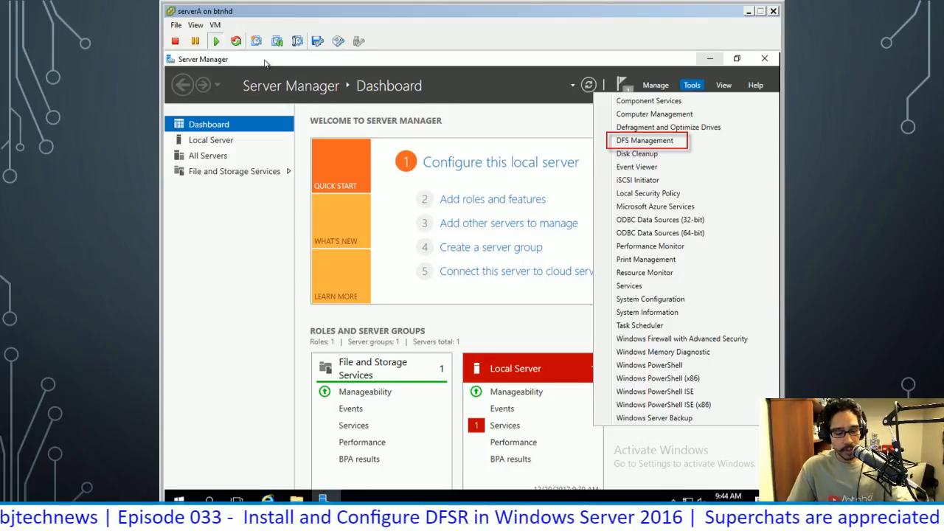
key("super+plus")
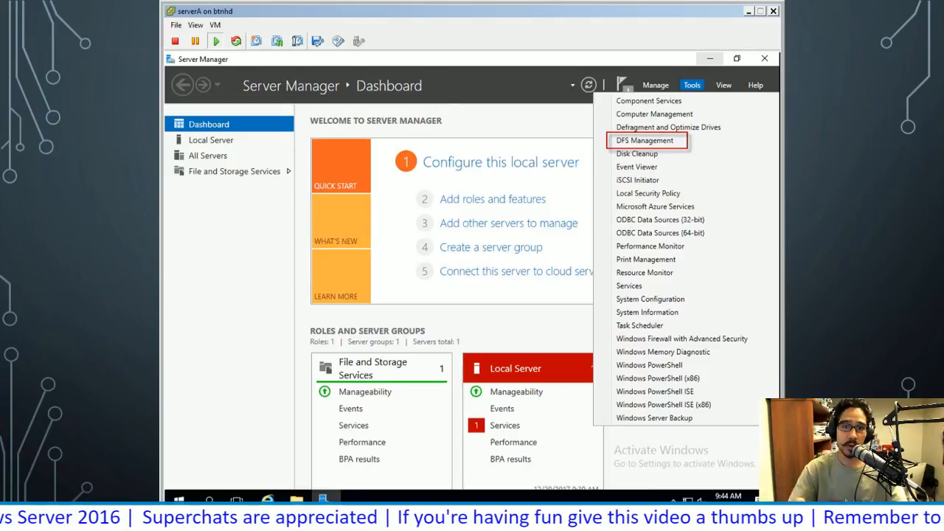
left_click(649, 140)
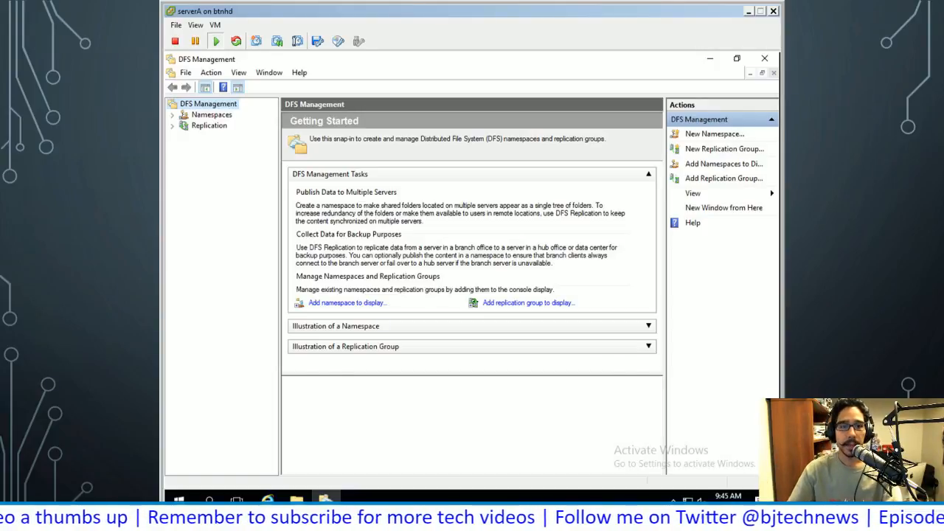
right_click(224, 129)
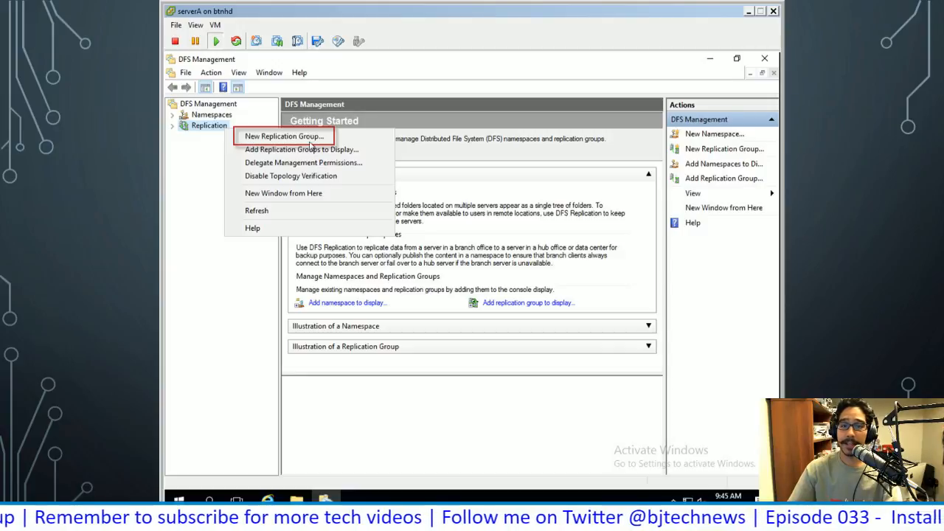
left_click(311, 138)
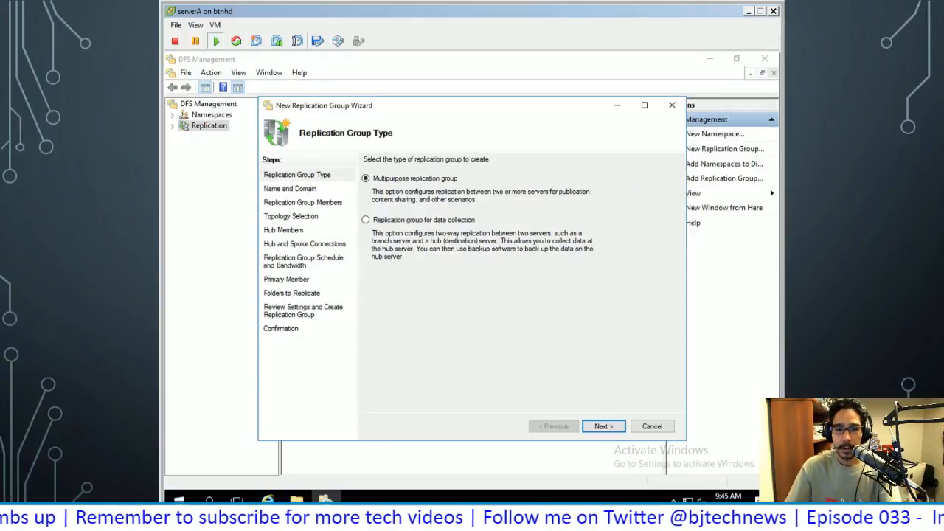
key("Down")
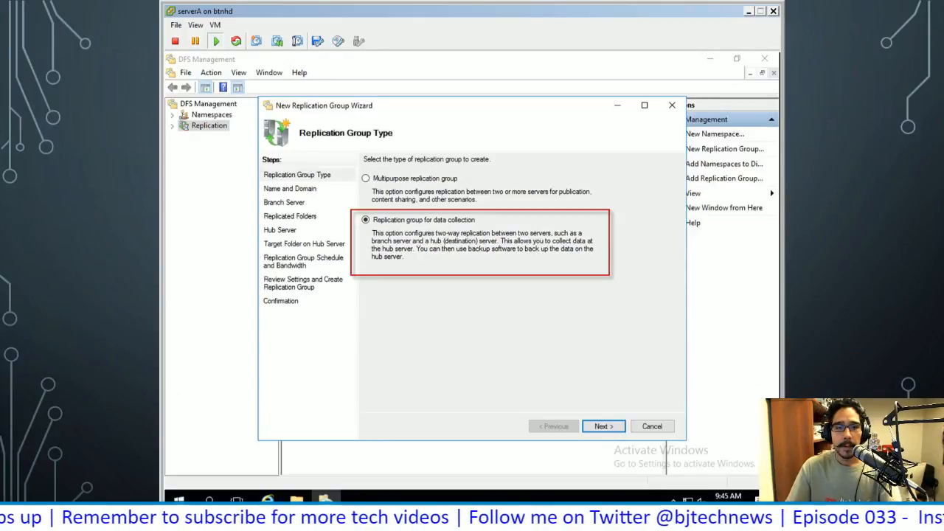
key("Return")
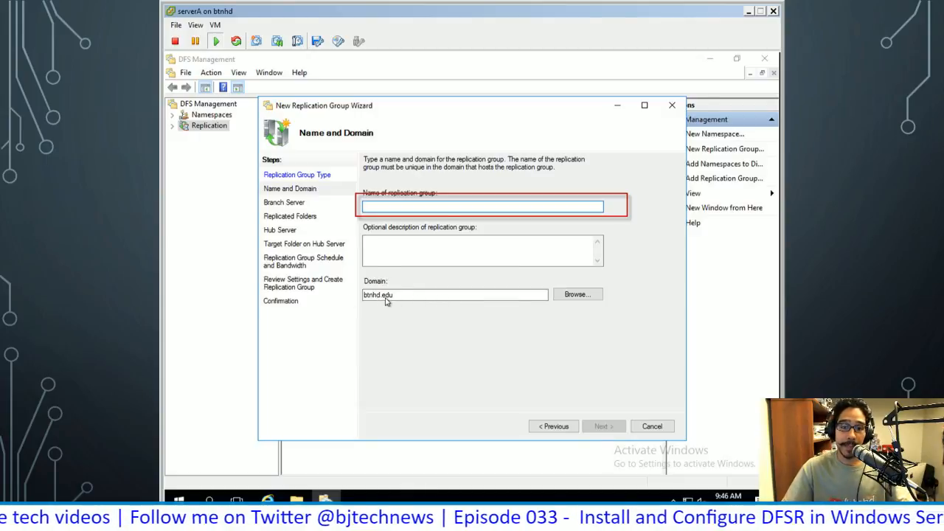
type("BTNHDFILES")
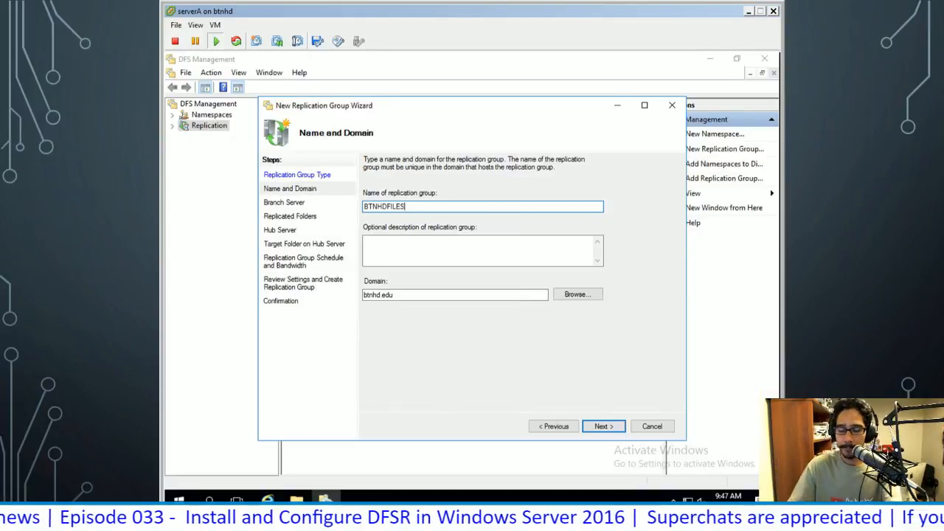
key("Return")
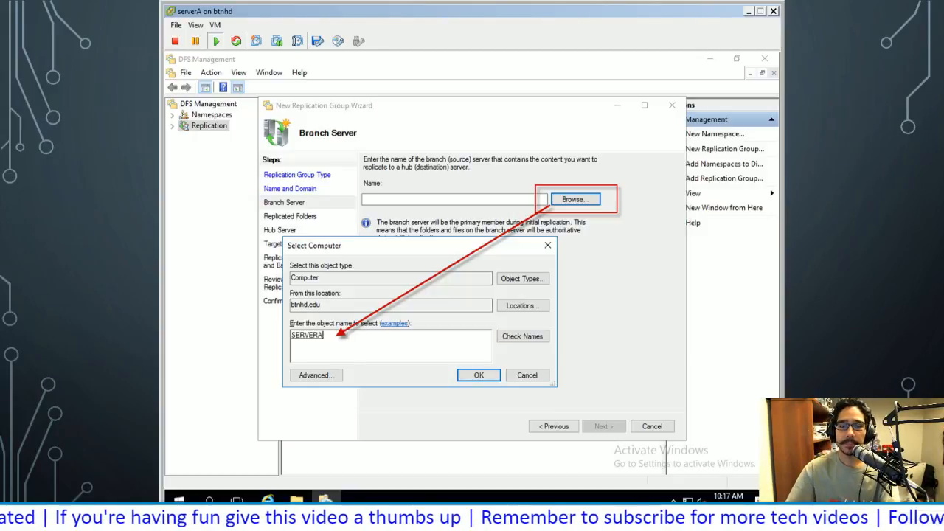
key("Return")
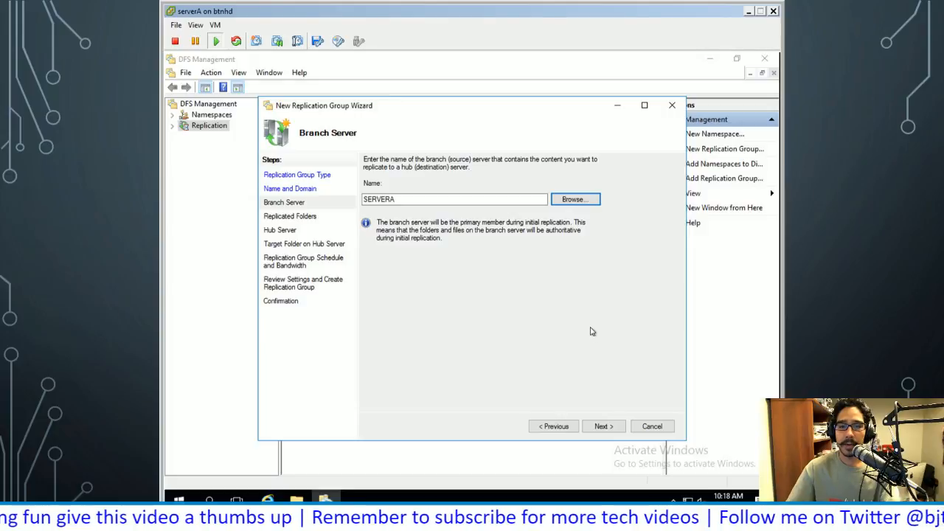
key("Return")
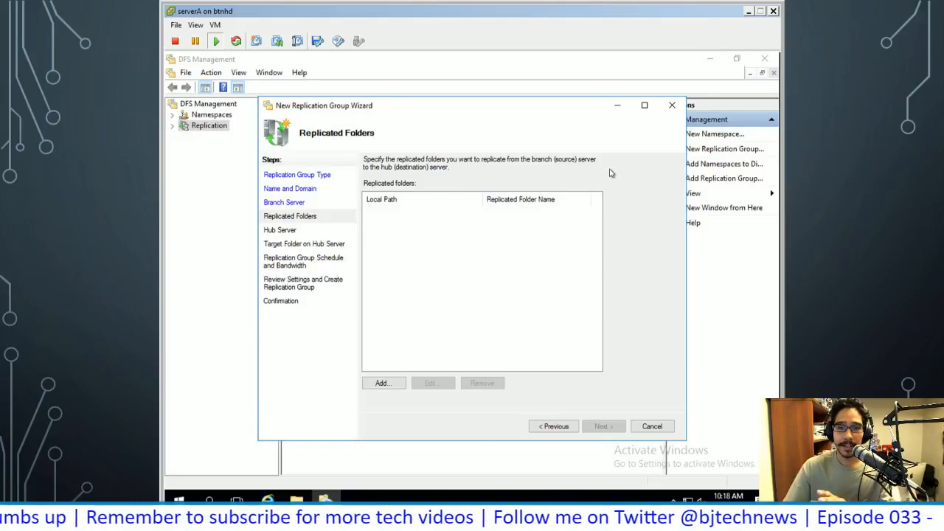
left_click(381, 383)
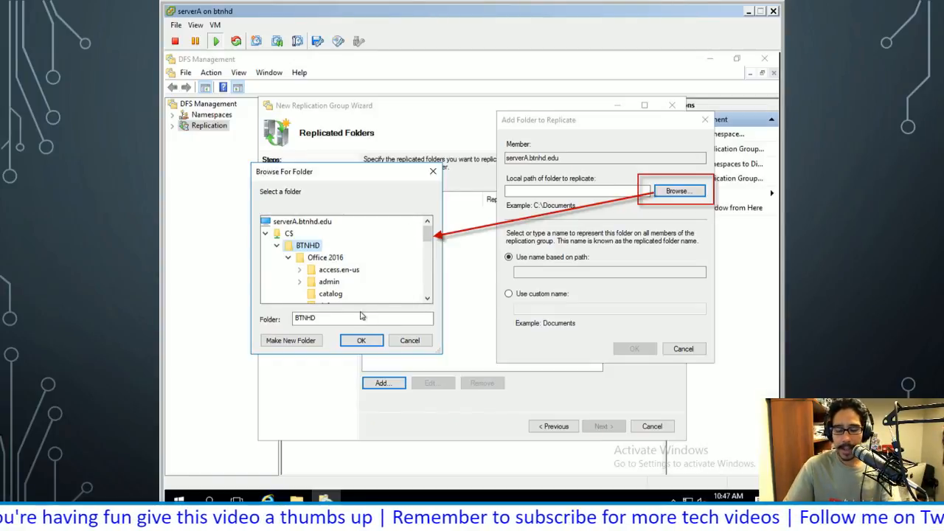
left_click(361, 340)
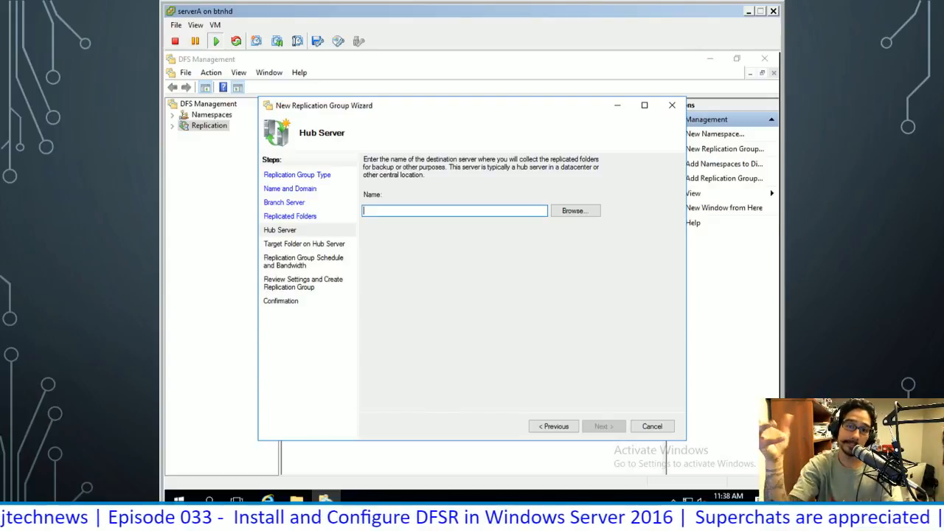
left_click(577, 215)
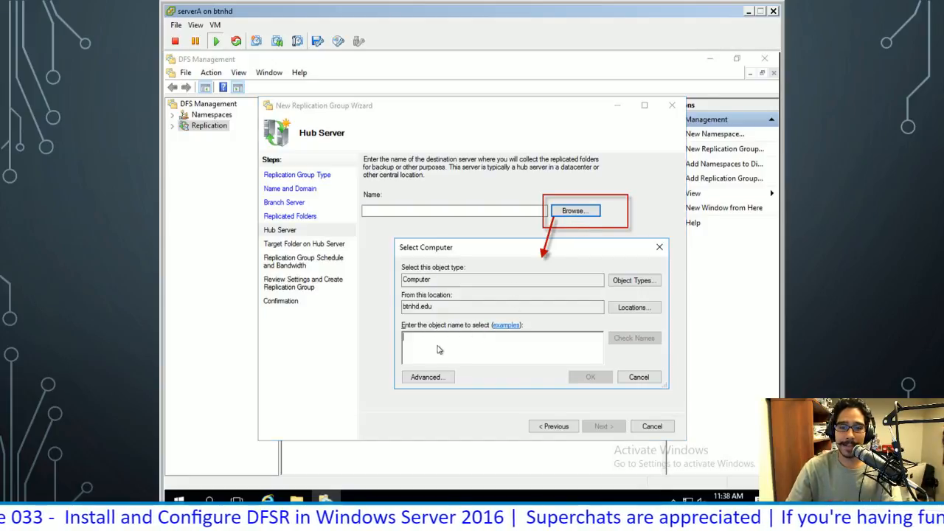
type("SERVERB")
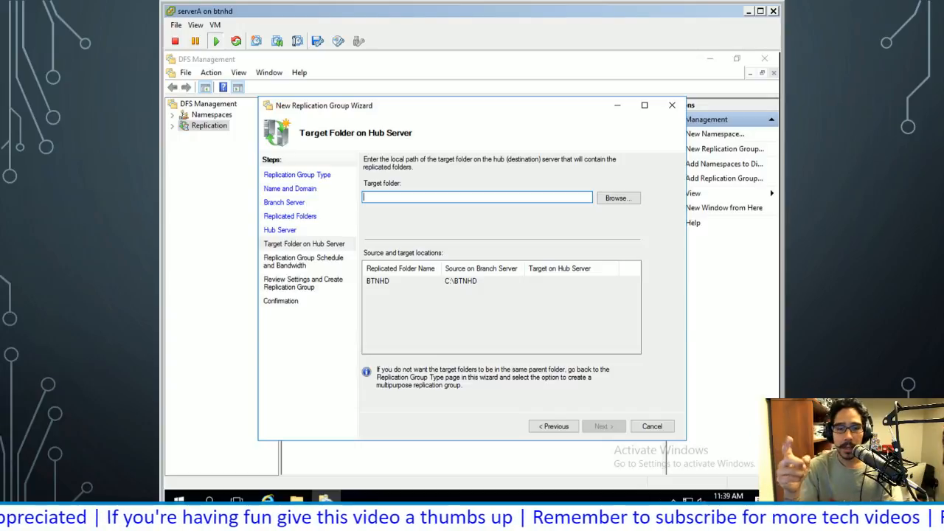
left_click(618, 198)
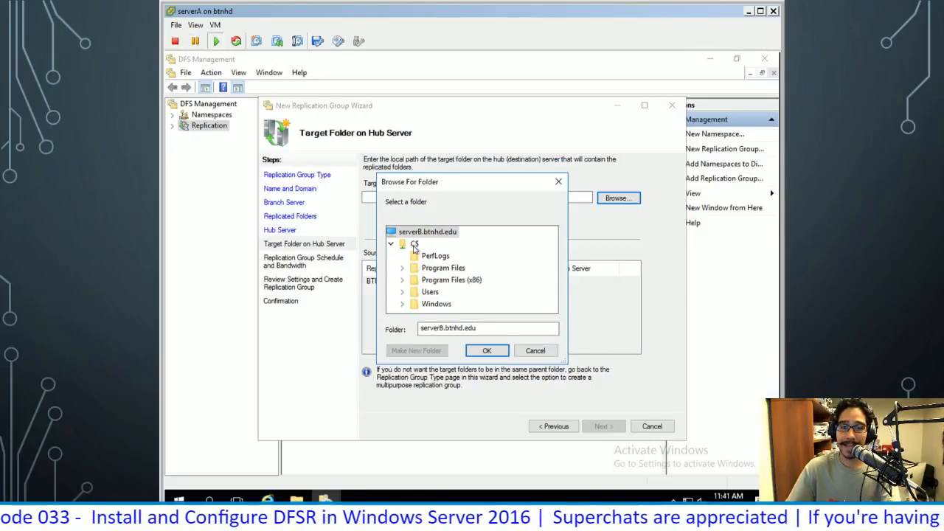
left_click(414, 246)
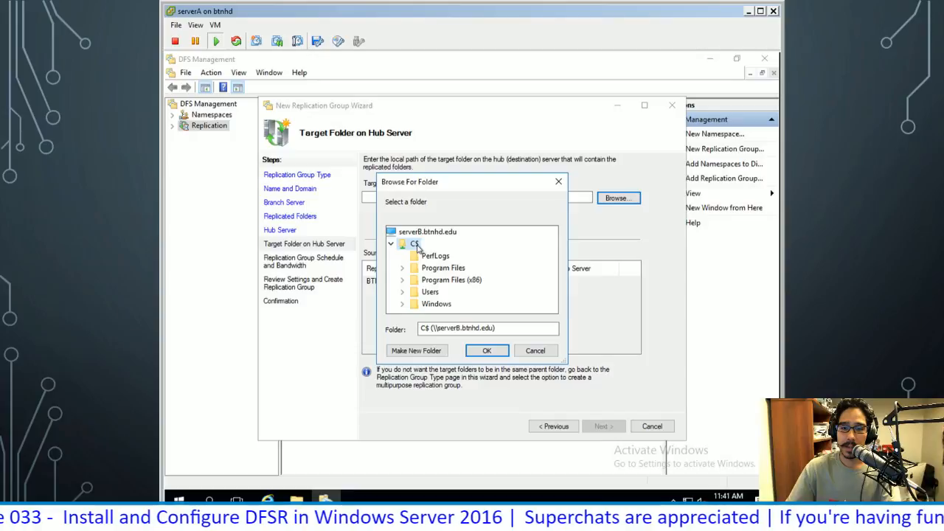
left_click(486, 349)
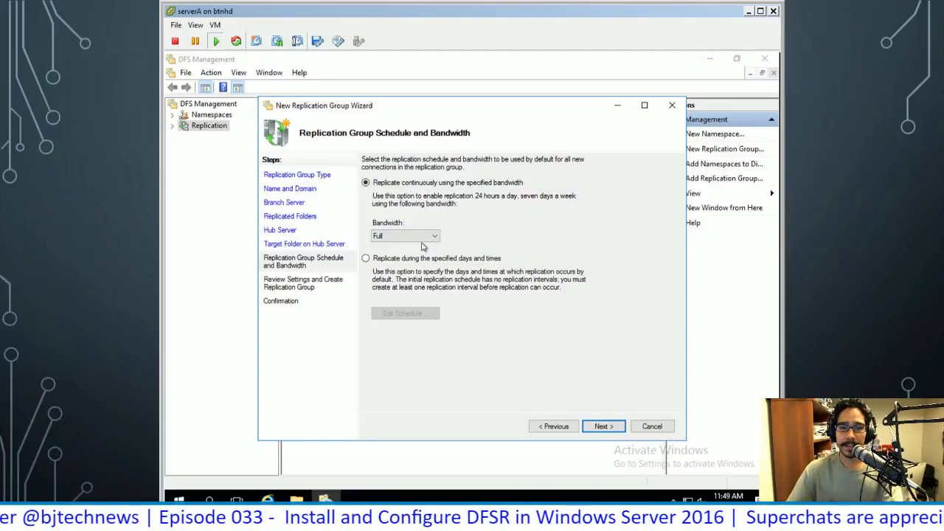
key("Return")
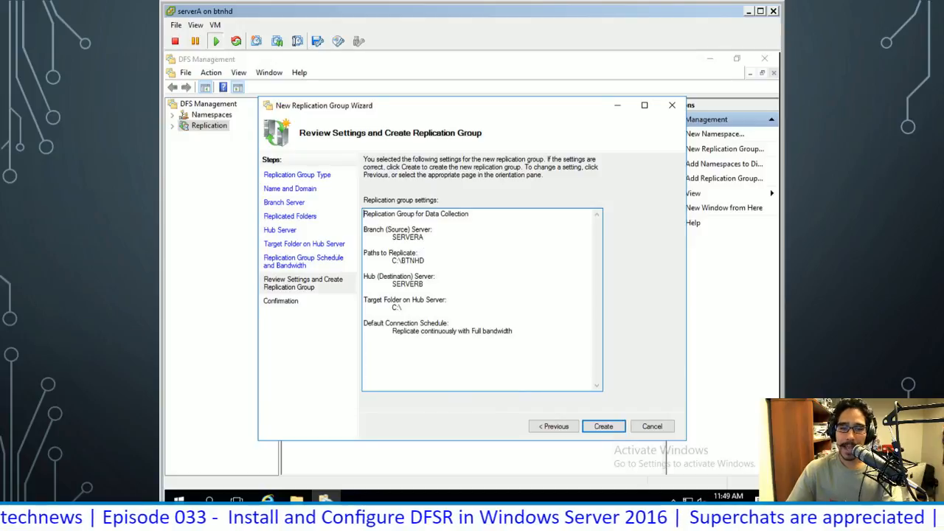
key("alt+p")
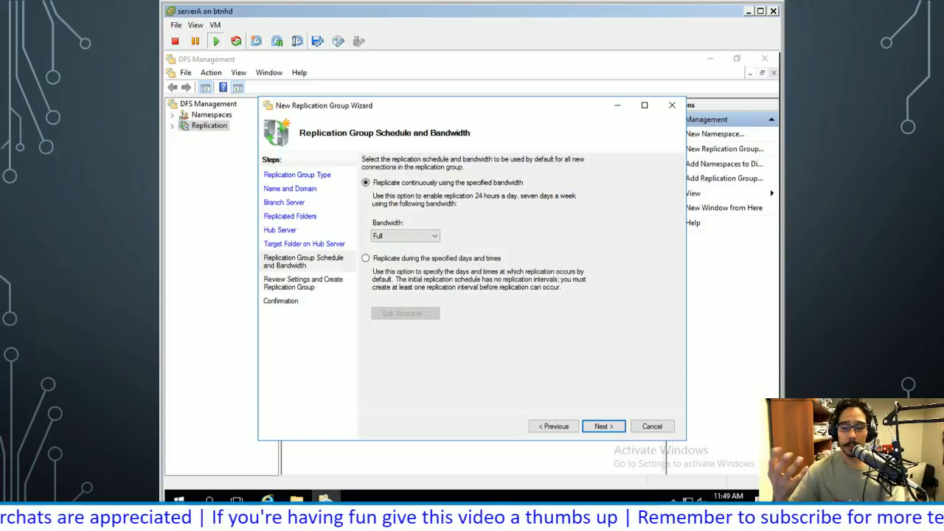
key("Return")
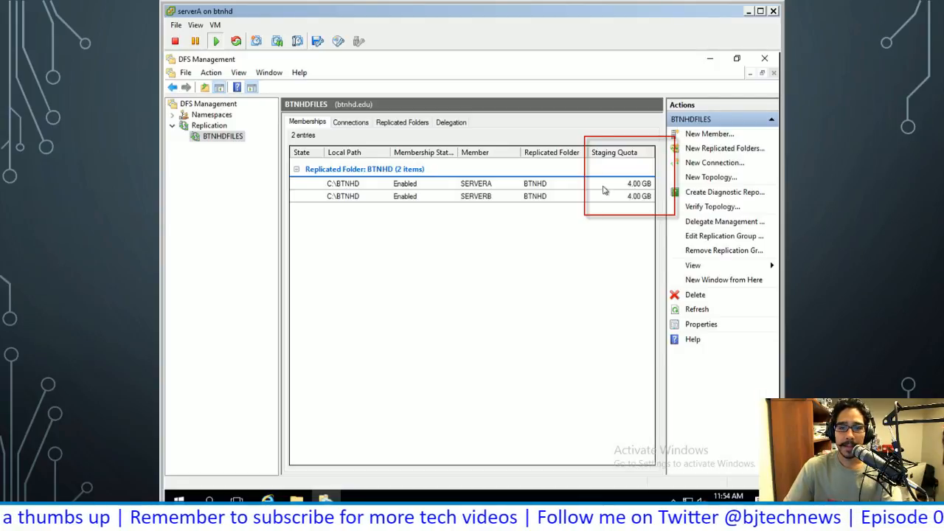
right_click(563, 184)
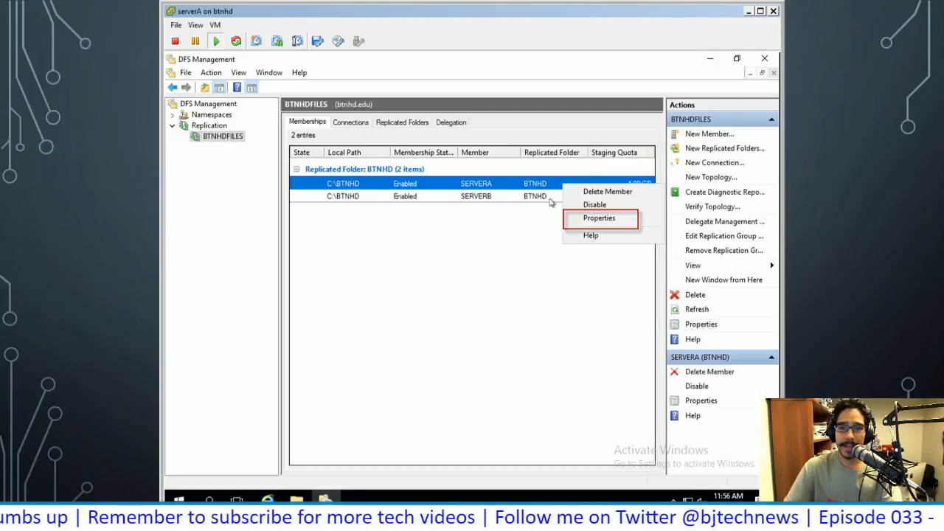
left_click(606, 220)
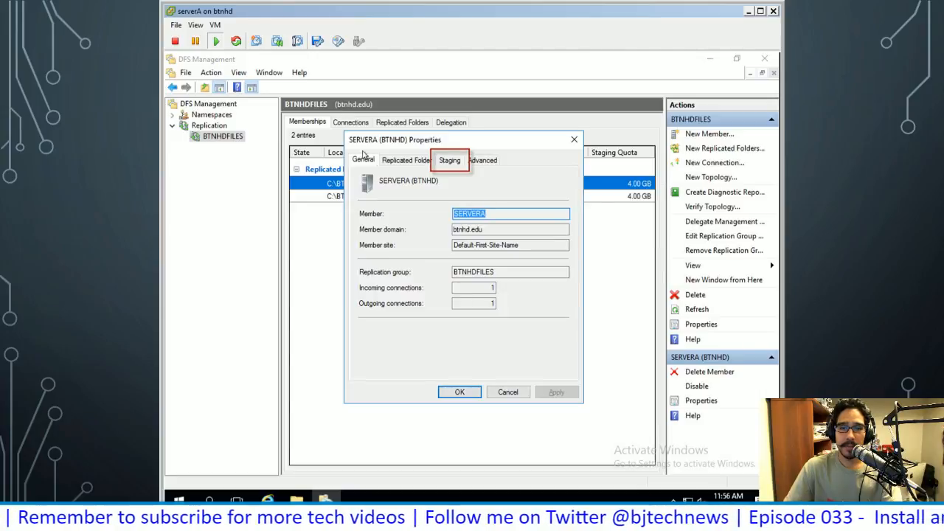
left_click(451, 161)
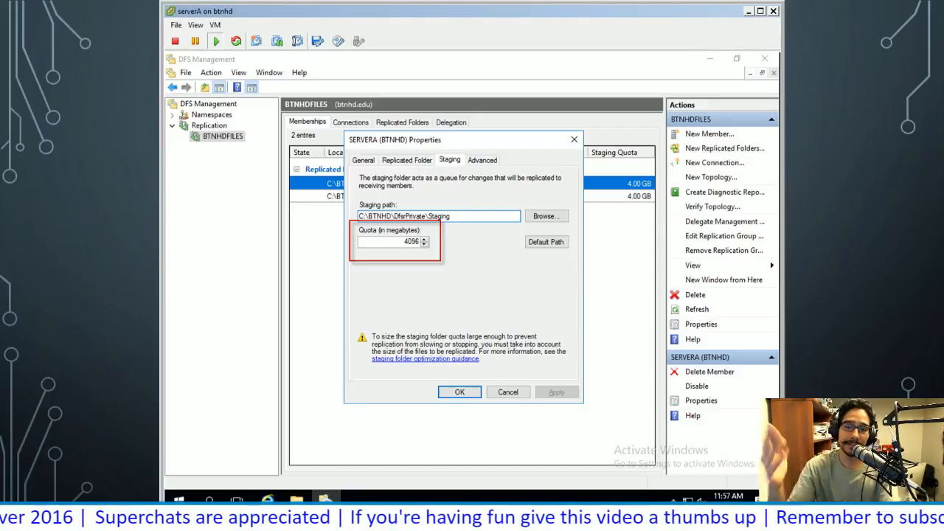
key("Right")
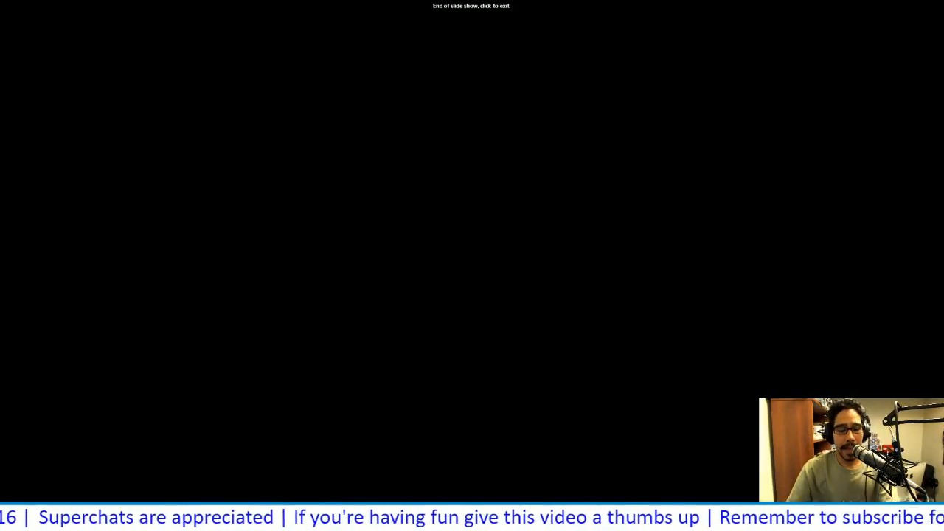
key("Right")
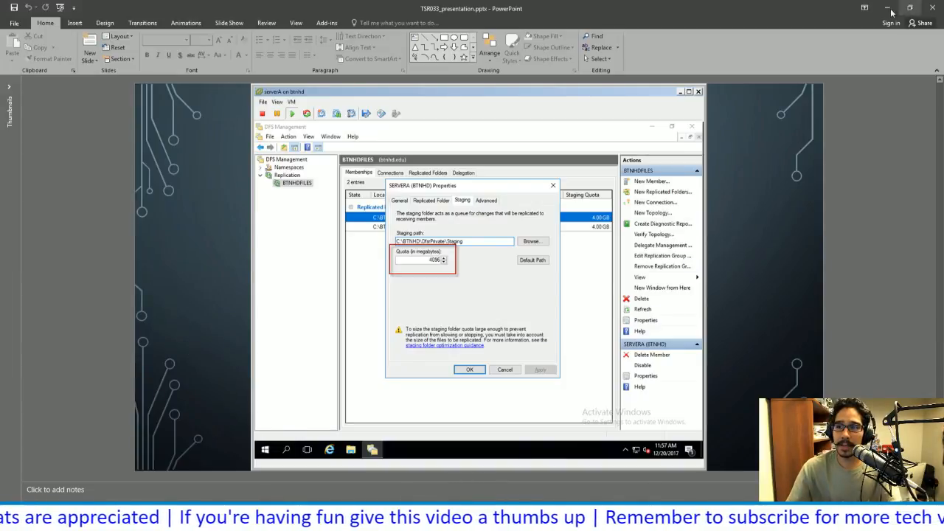
- Leave the presentation for vSphere Client, open the serverA virtual machine's console and reposition its window so the whole desktop is visible
left_click(888, 9)
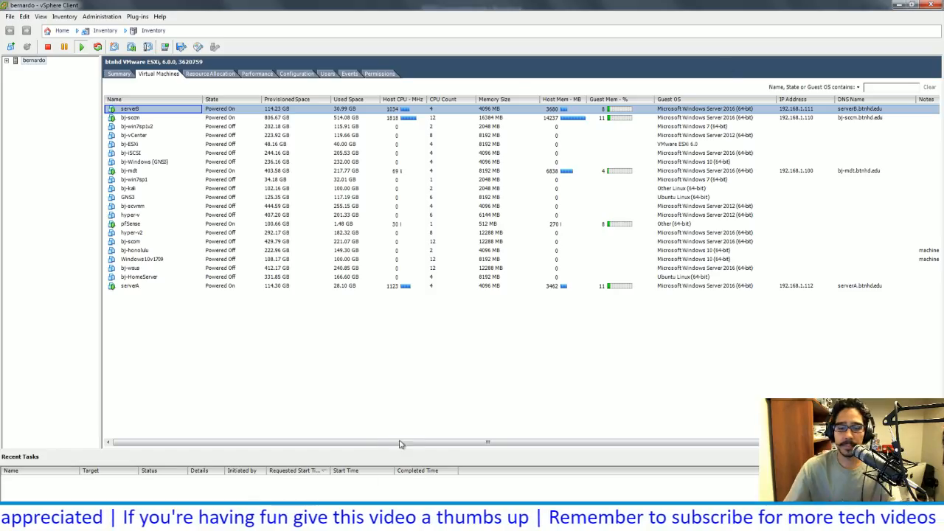
left_click(120, 379)
left_click(132, 287)
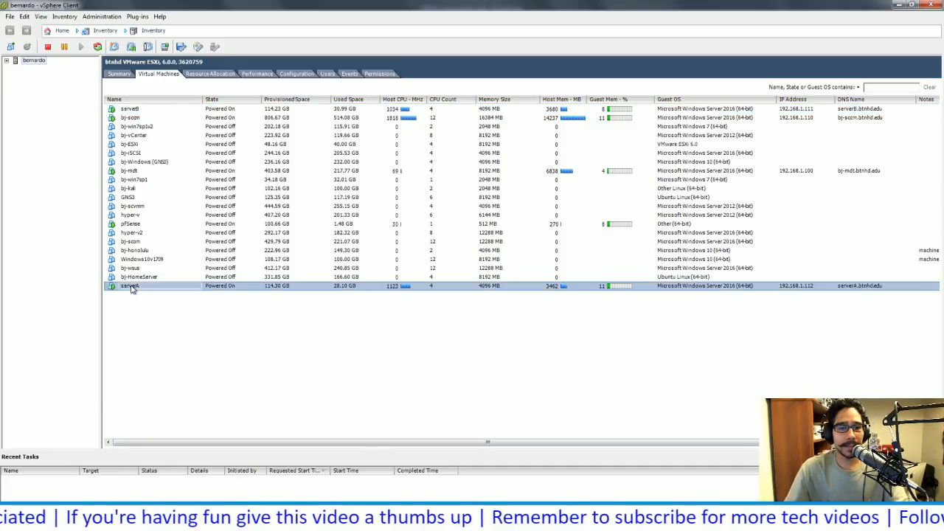
right_click(134, 289)
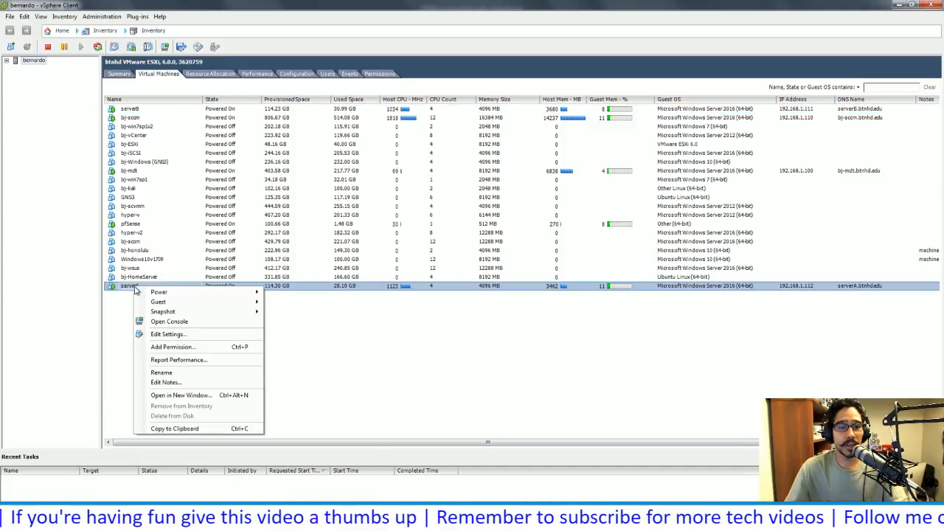
left_click(184, 321)
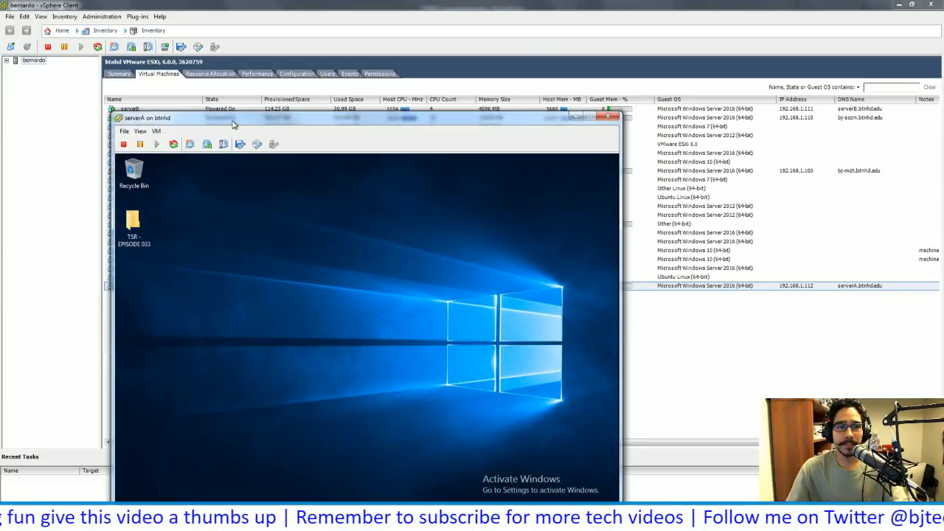
left_click_drag(231, 120, 289, 79)
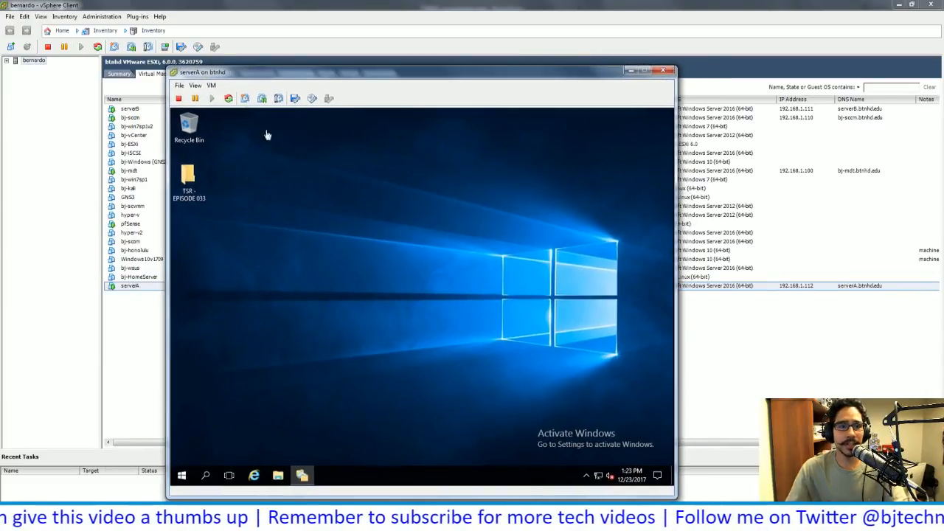
- Open the serverB virtual machine's console and arrange it together with the serverA console window
left_click(163, 109)
right_click(166, 110)
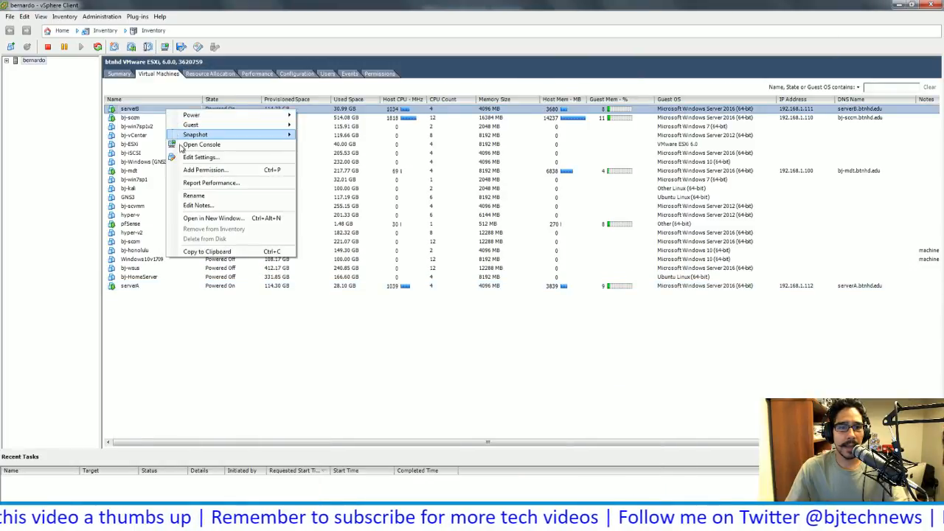
left_click(203, 146)
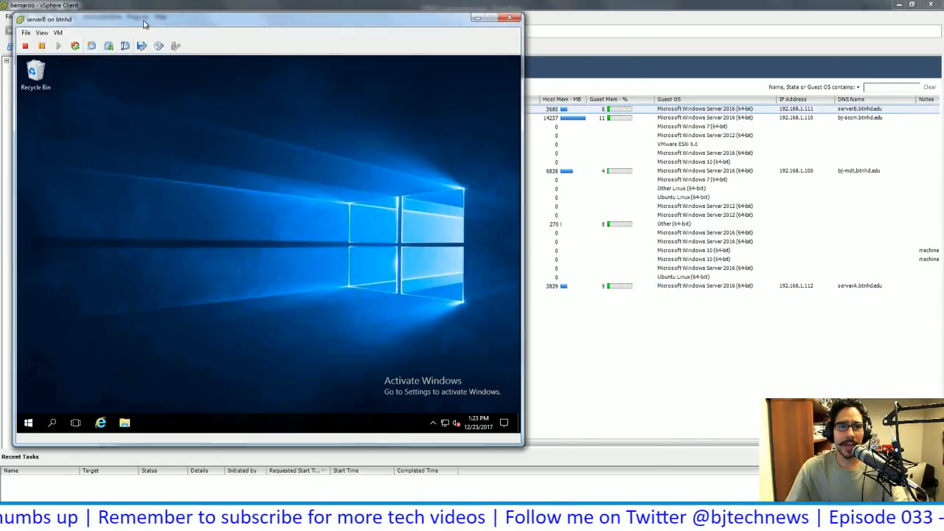
left_click_drag(144, 24, 369, 70)
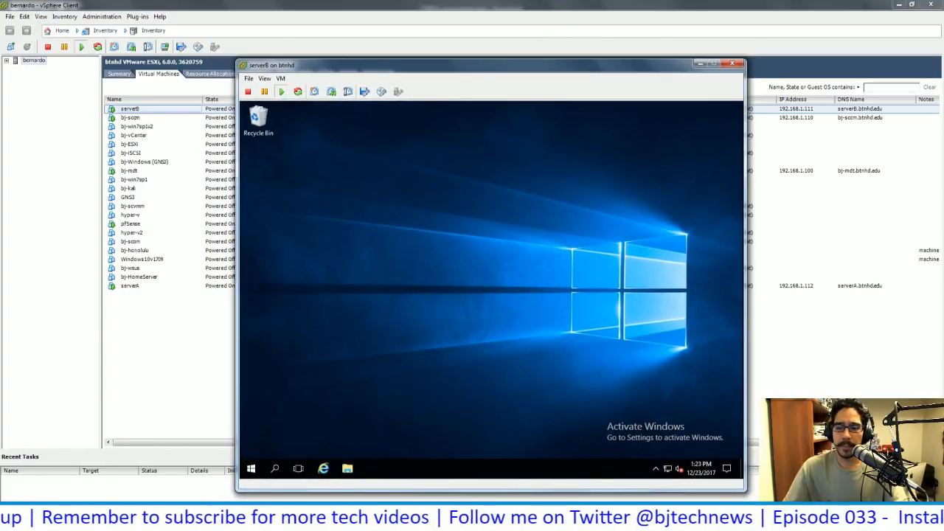
key("alt+Tab")
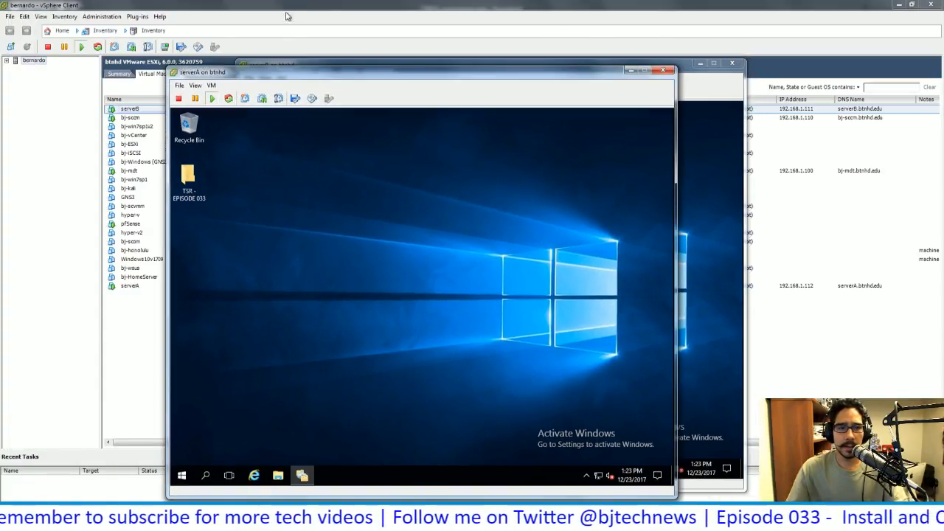
left_click_drag(298, 74, 225, 36)
left_click_drag(642, 68, 662, 66)
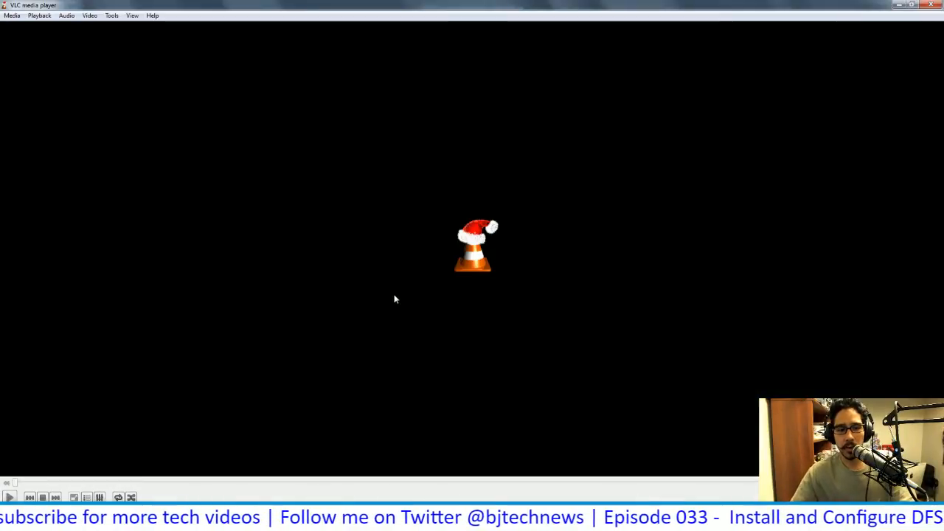
- Play the recorded DFS replication demo in VLC media player, covering the New Replication Group Wizard's confirmation and serverB's BTNHD folder
left_click(9, 497)
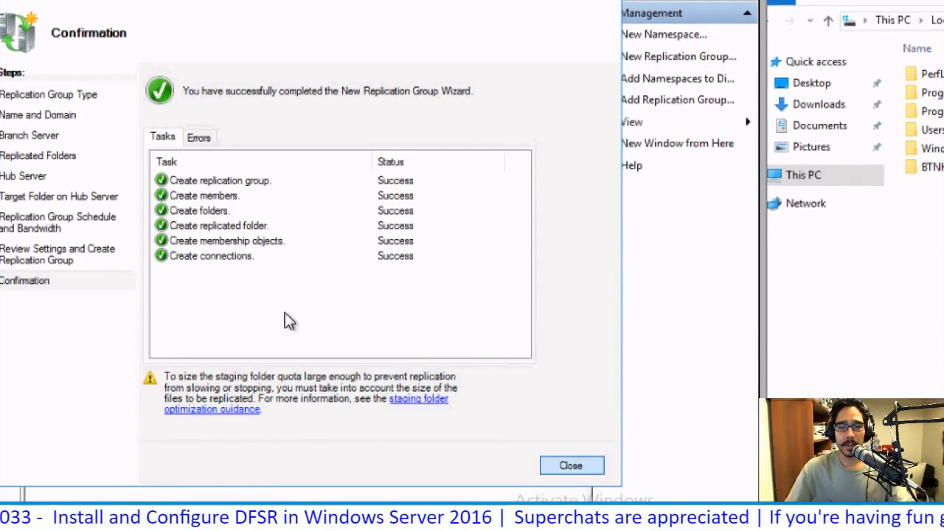
left_click(571, 465)
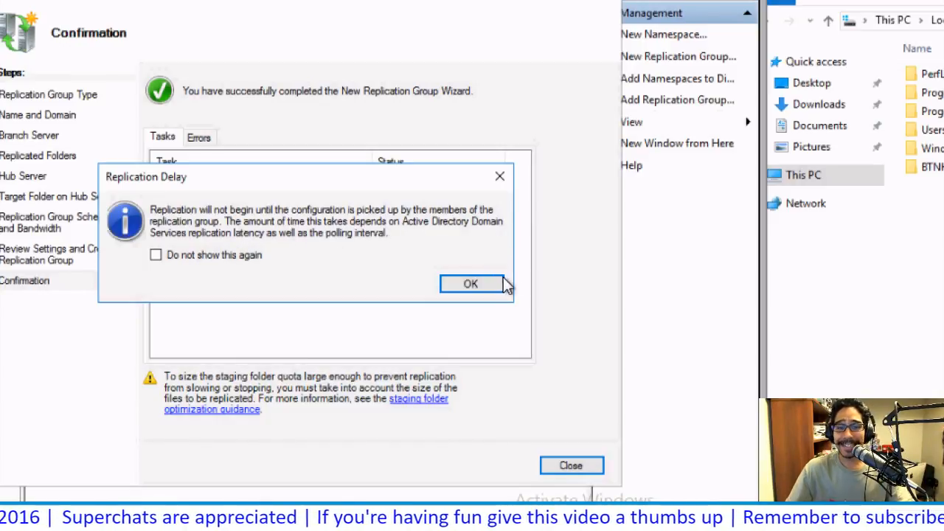
left_click(932, 167)
double_click(932, 166)
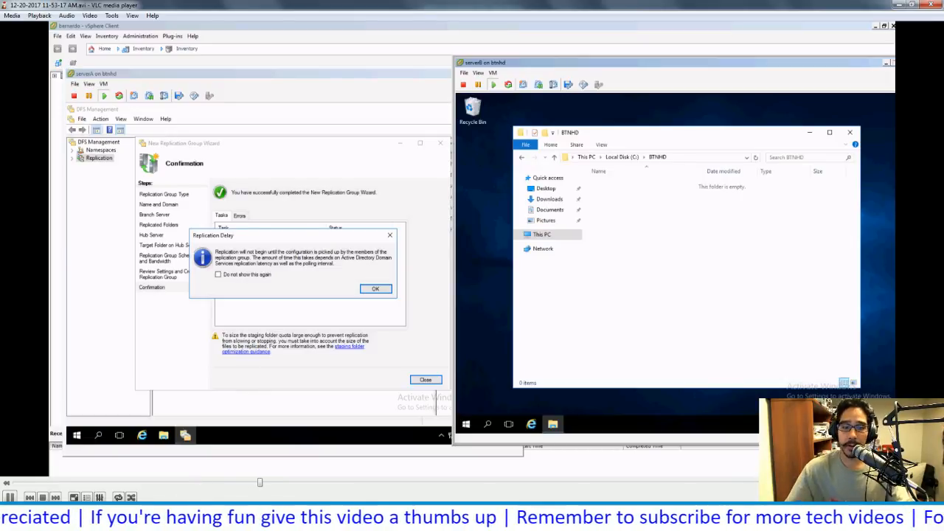
- Skip ahead in the recording to the BTNHDFILES replication group and resume playback at its connections between SERVERA and SERVERB
left_click(302, 483)
left_click(320, 484)
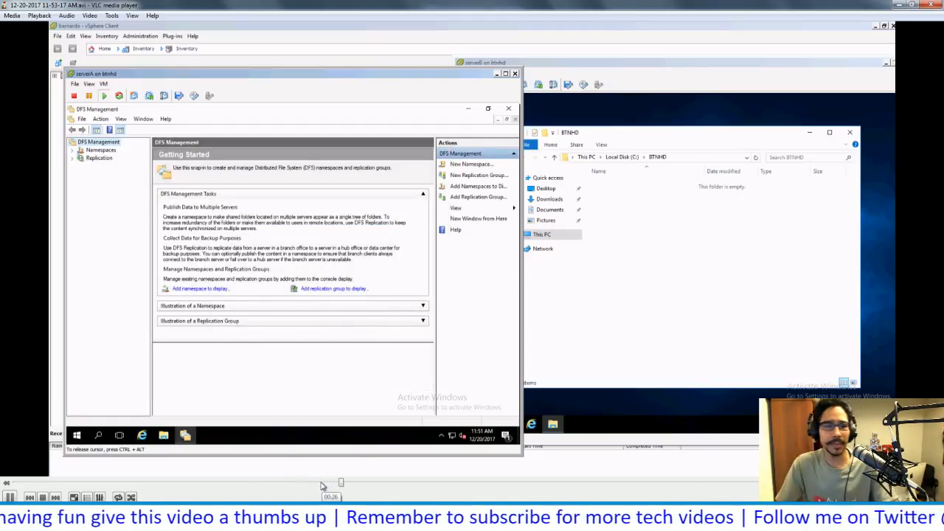
left_click(372, 483)
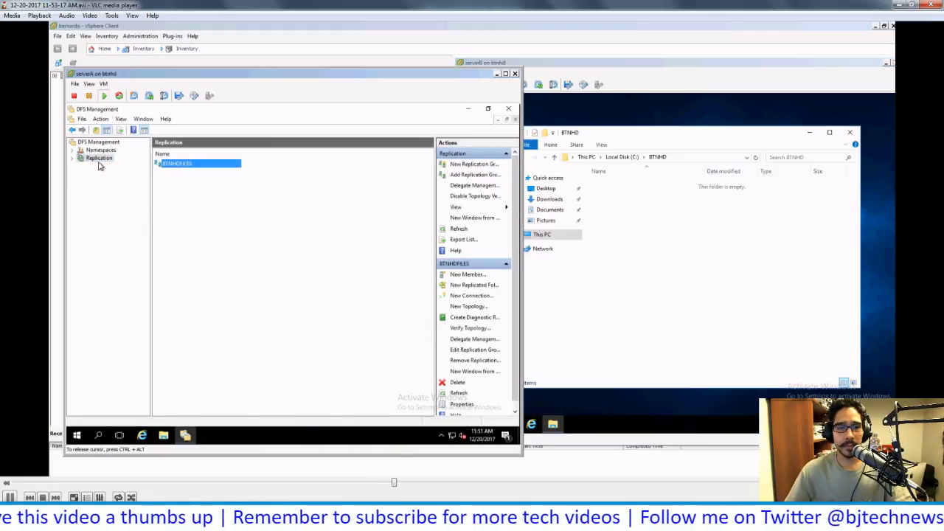
left_click(429, 484)
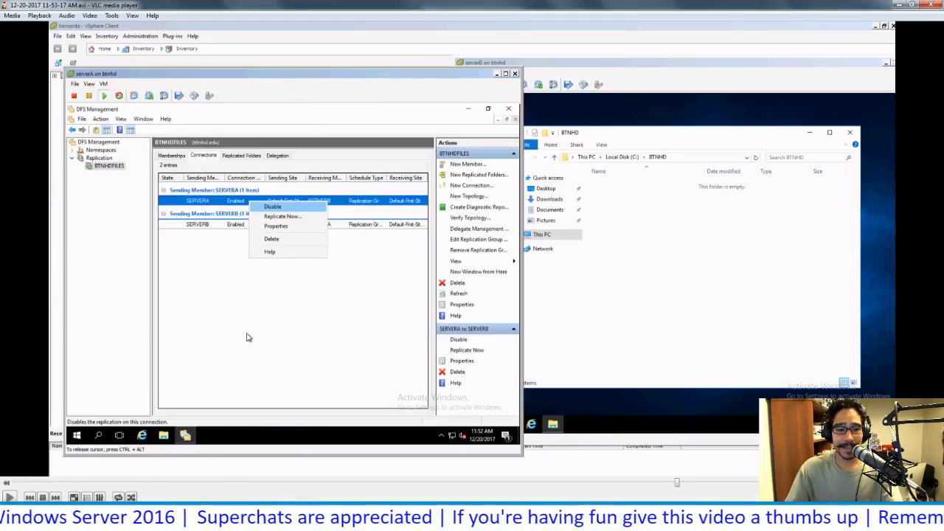
key("space")
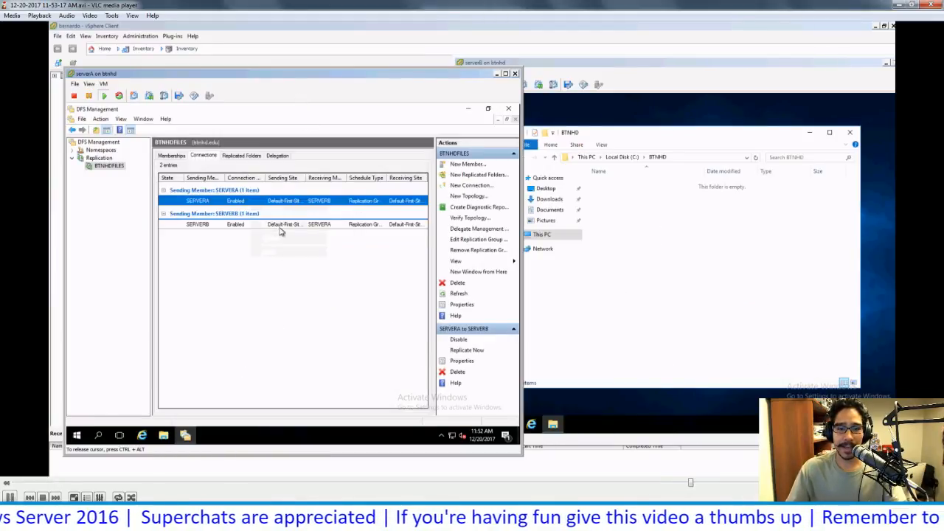